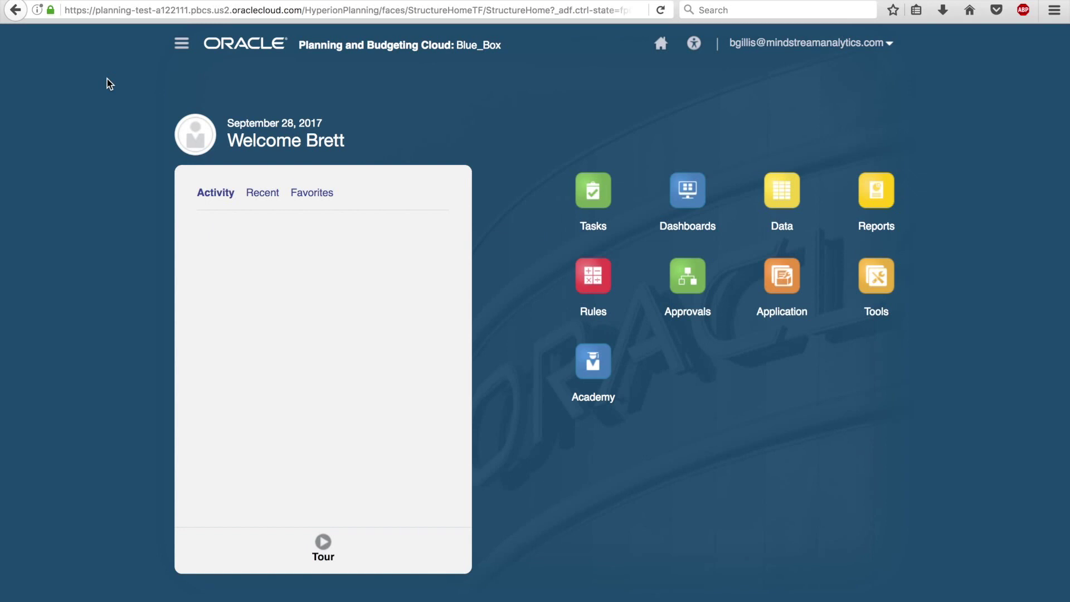
Start a new valid intersection from the Valid Intersections page.
{"action": "left_click", "coordinate": [184, 47]}
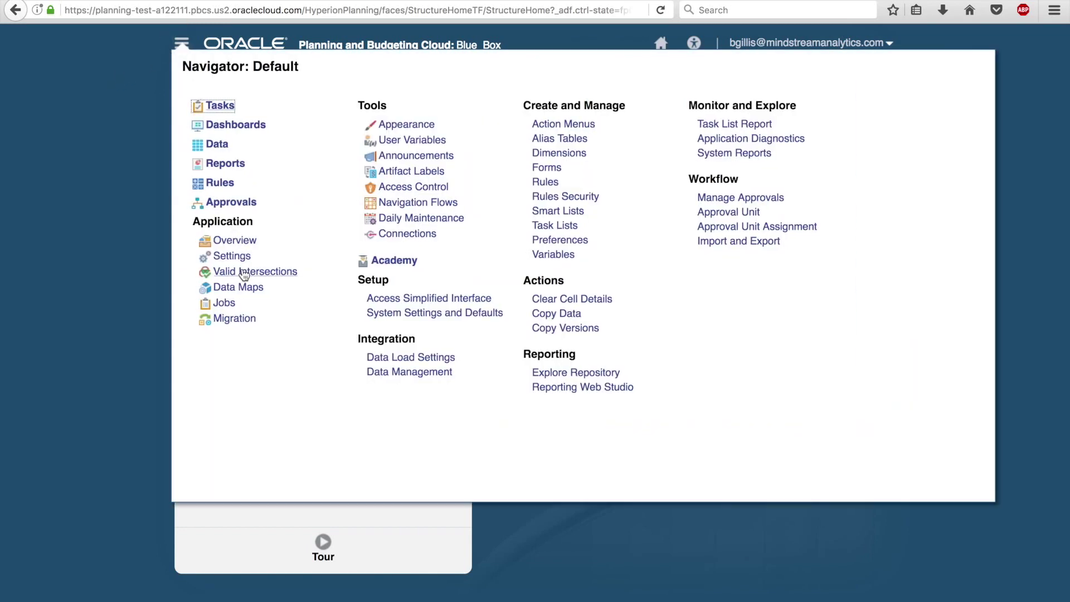
{"action": "left_click", "coordinate": [243, 275]}
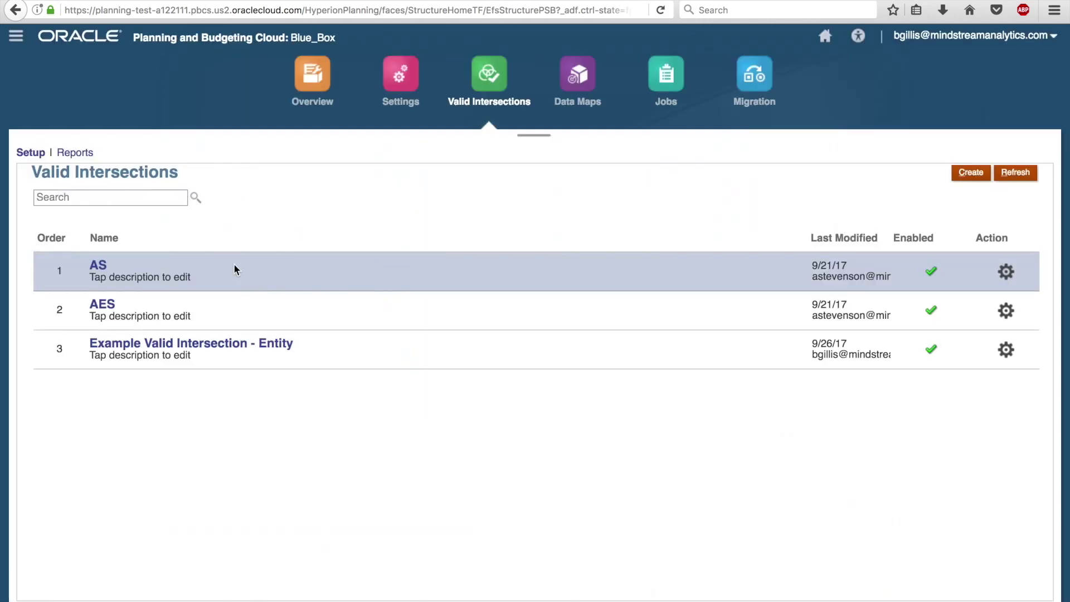
{"action": "left_click", "coordinate": [984, 174]}
Rename the intersection to 'Example Untitled Intersection'.
{"action": "left_click", "coordinate": [440, 85]}
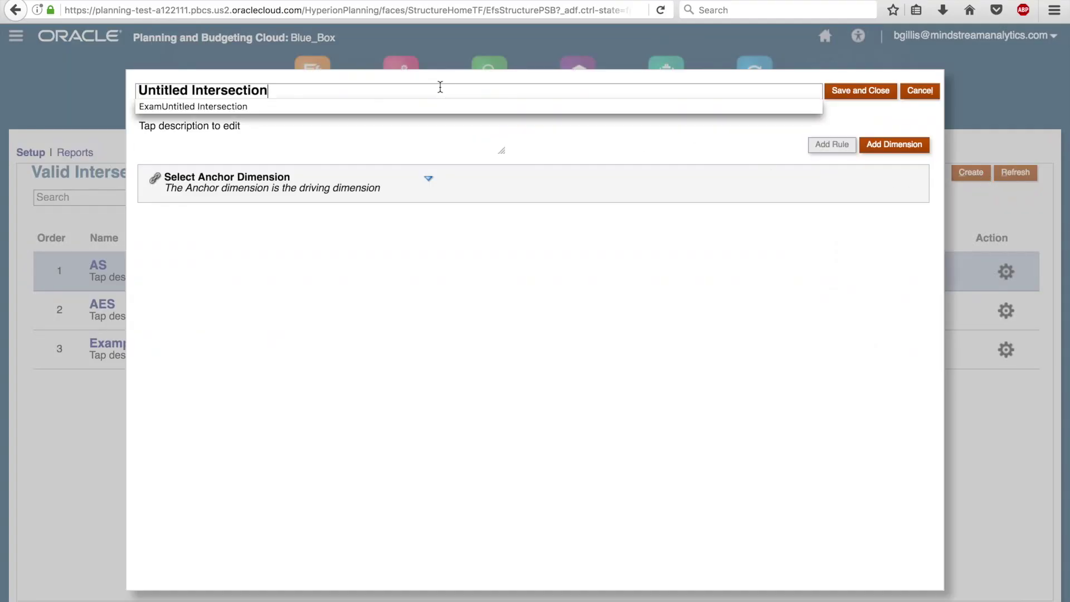
{"action": "type", "text": "Exam"}
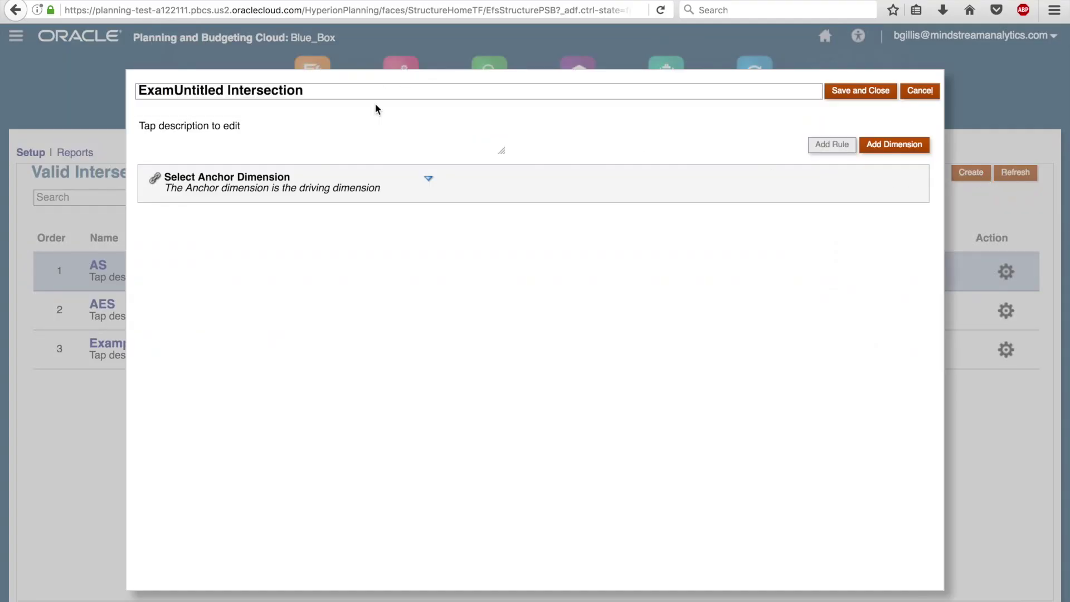
{"action": "left_click", "coordinate": [174, 89]}
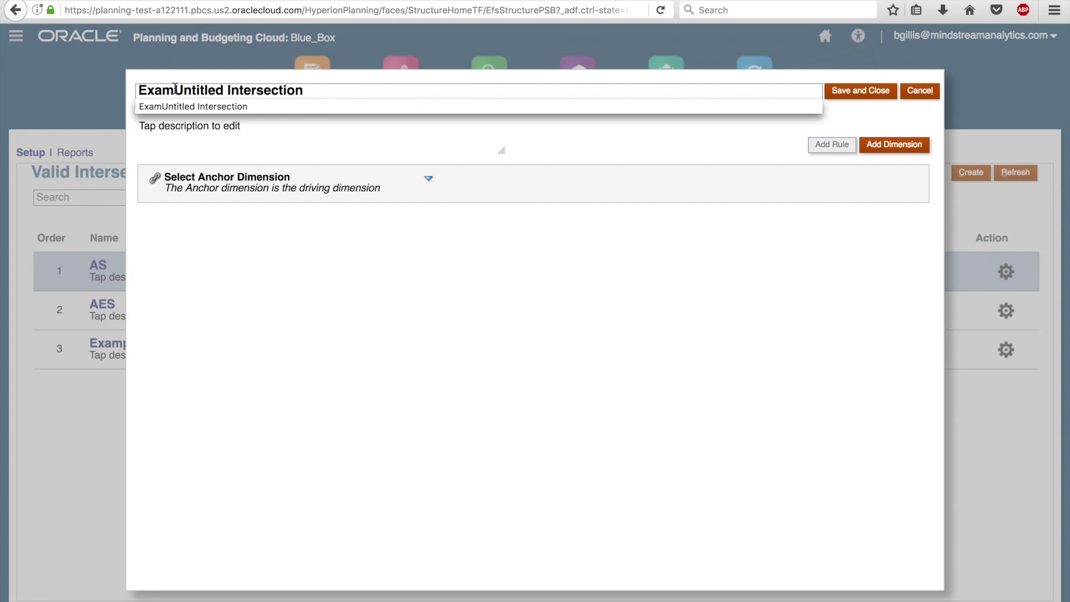
{"action": "type", "text": "ple"}
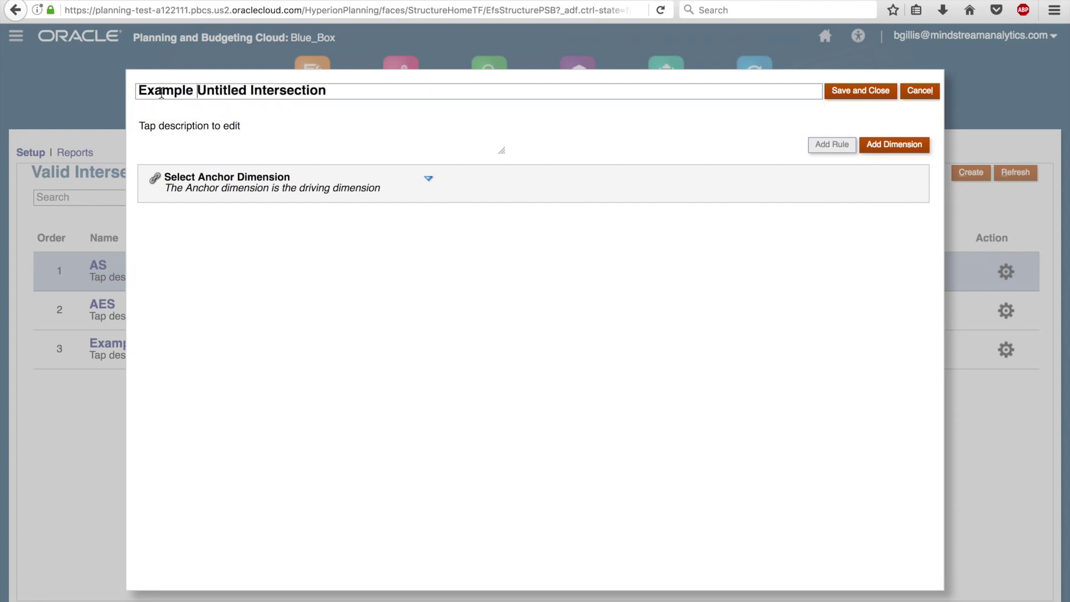
Make Entity the anchor dimension and add Custom3 as the second dimension.
{"action": "left_click", "coordinate": [428, 179]}
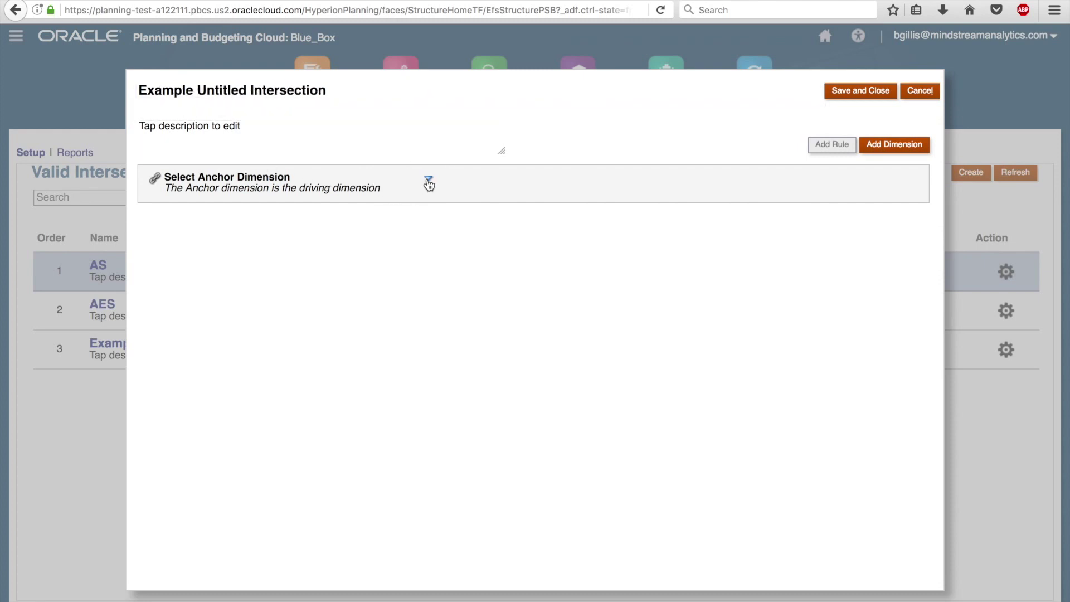
{"action": "left_click", "coordinate": [428, 181]}
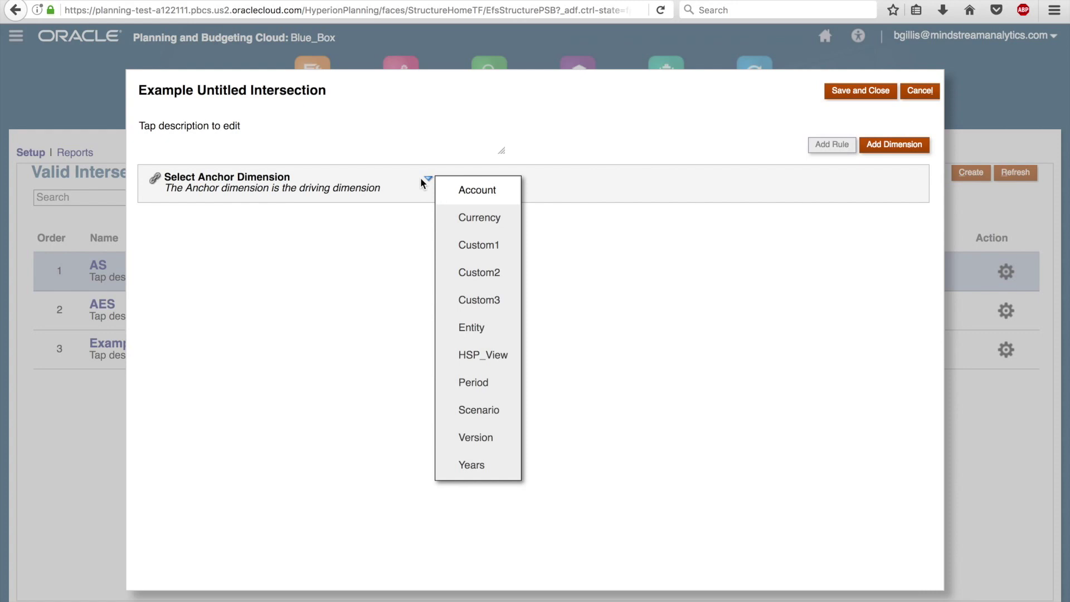
{"action": "left_click", "coordinate": [469, 329]}
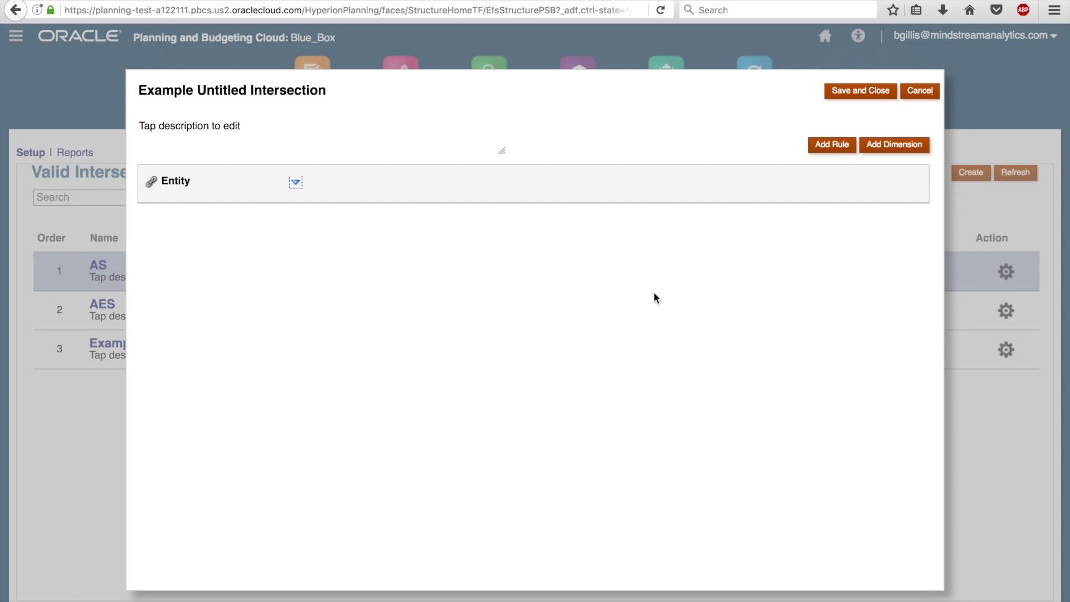
{"action": "left_click", "coordinate": [891, 154]}
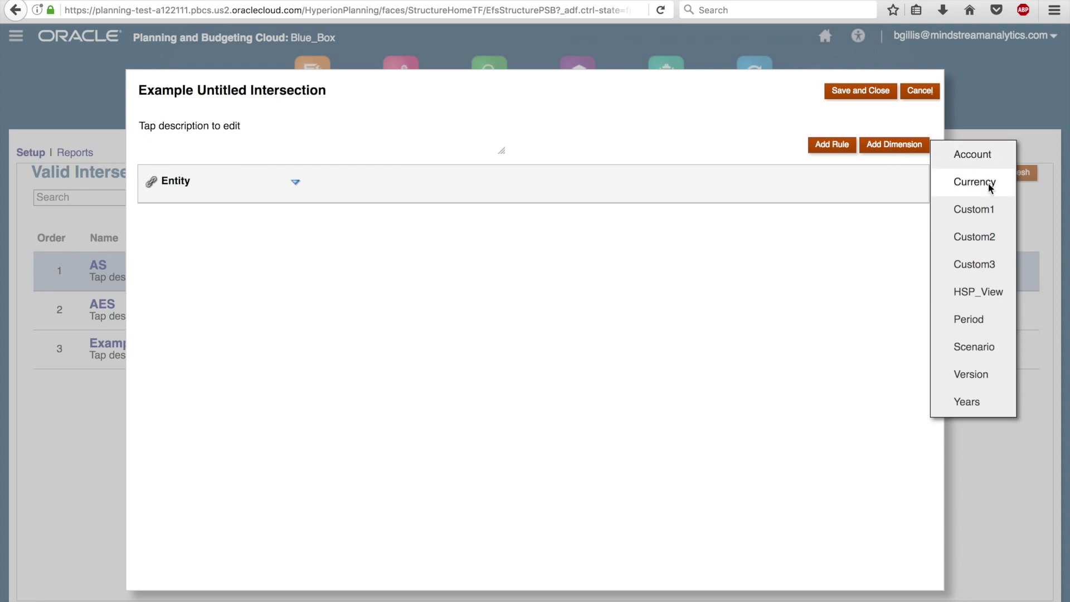
{"action": "left_click", "coordinate": [984, 265]}
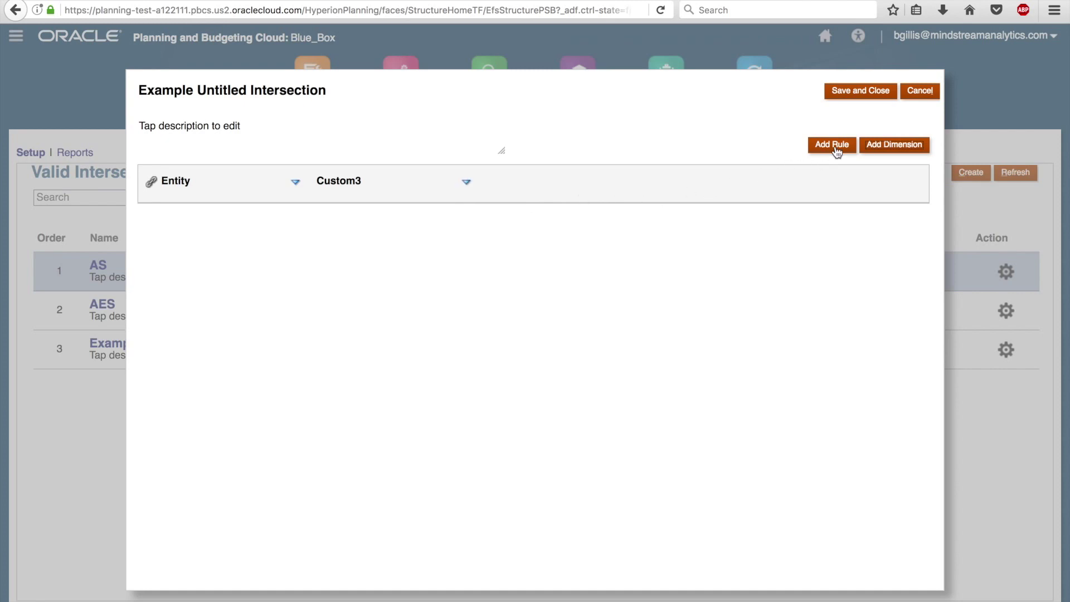
Add a first rule row and bring up its Entity member options.
{"action": "left_click", "coordinate": [834, 147]}
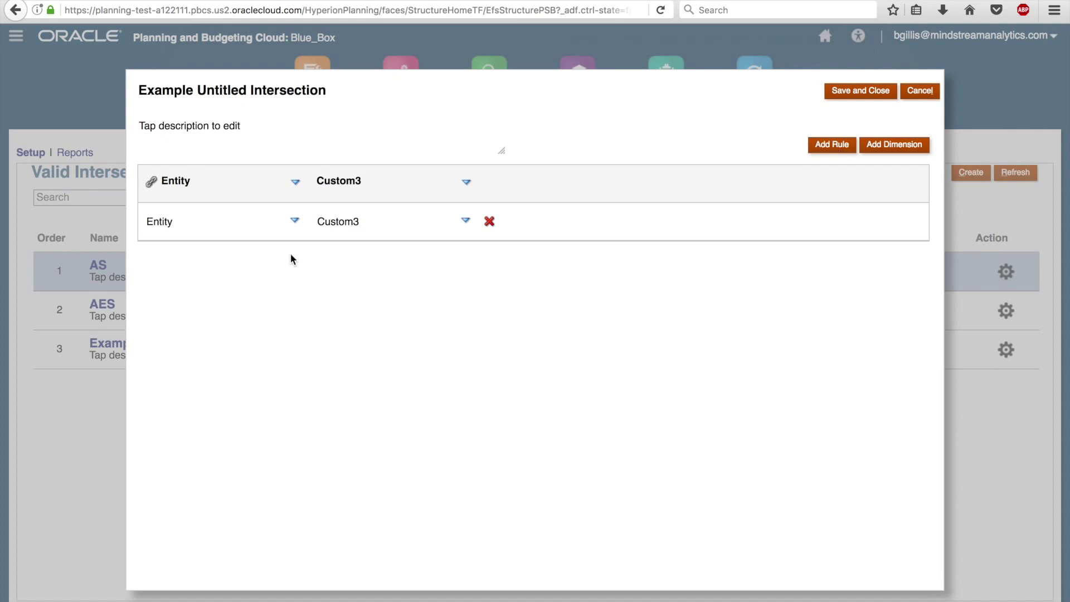
{"action": "left_click", "coordinate": [295, 224]}
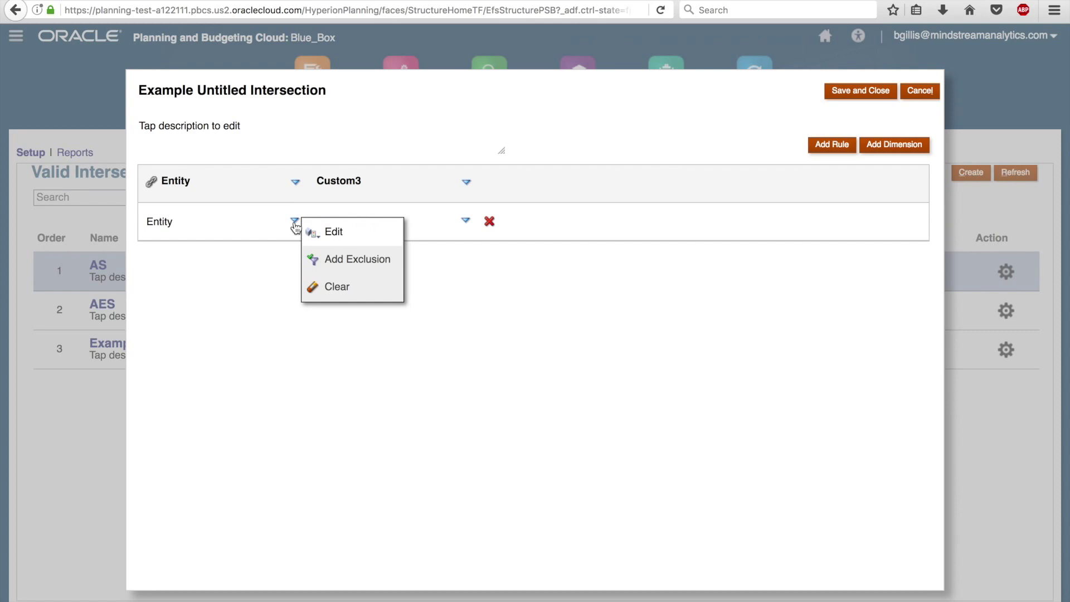
Set the rule's Entity members to ILvl0Descendants(Total_Entity).
{"action": "left_click", "coordinate": [327, 233]}
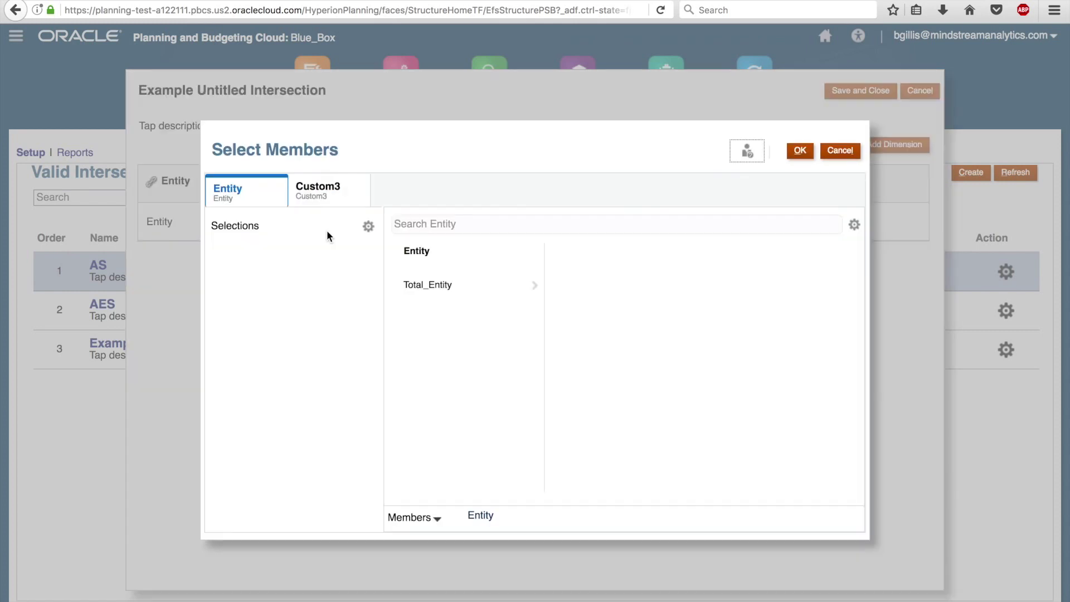
{"action": "left_click", "coordinate": [436, 285]}
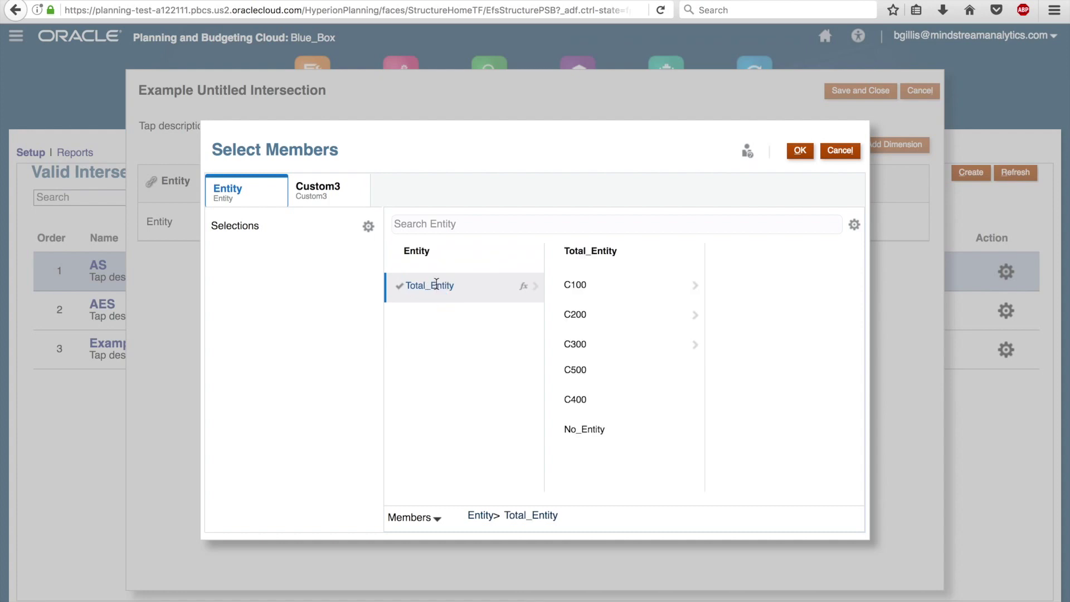
{"action": "left_click", "coordinate": [524, 287]}
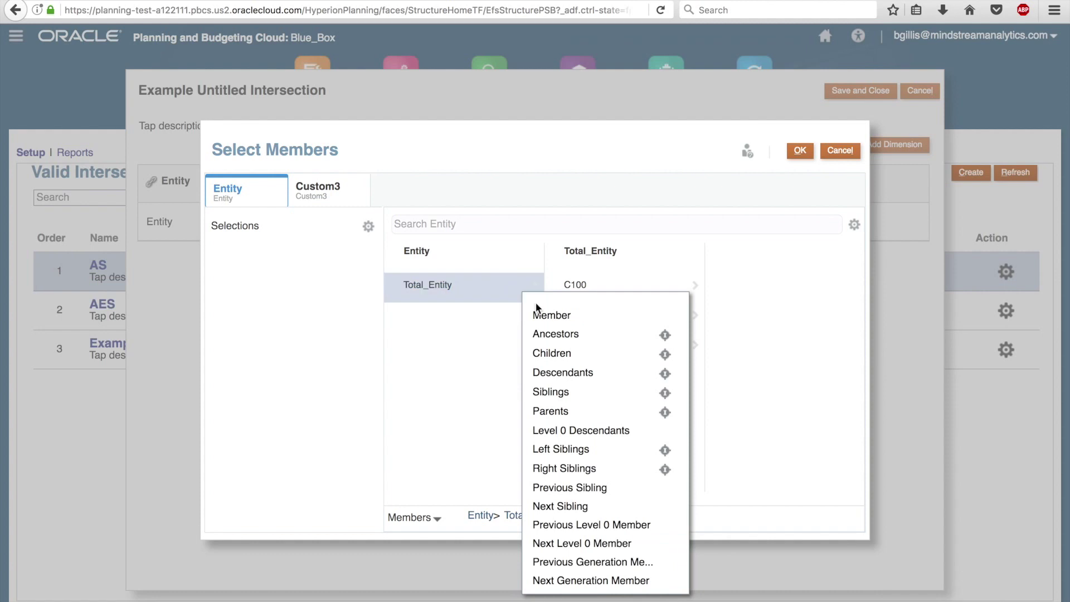
{"action": "left_click", "coordinate": [573, 432]}
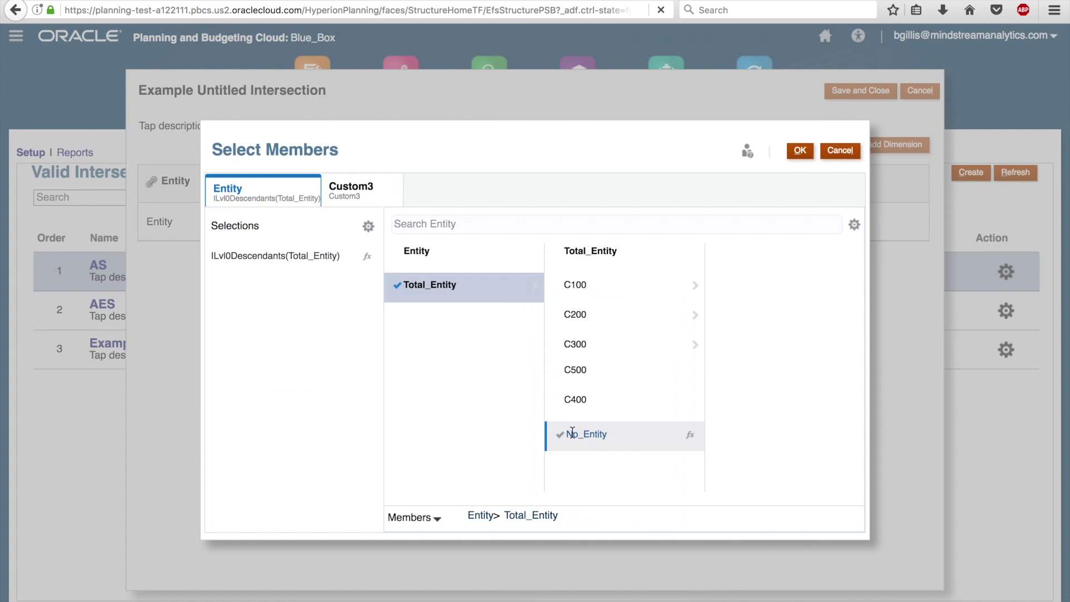
{"action": "left_click", "coordinate": [438, 519]}
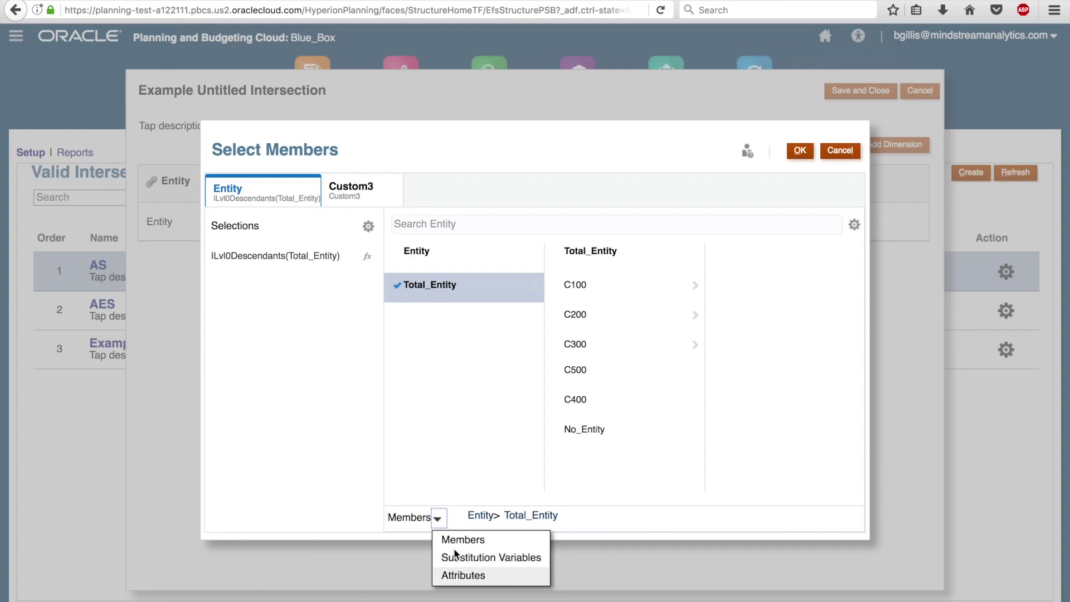
{"action": "left_click", "coordinate": [477, 440]}
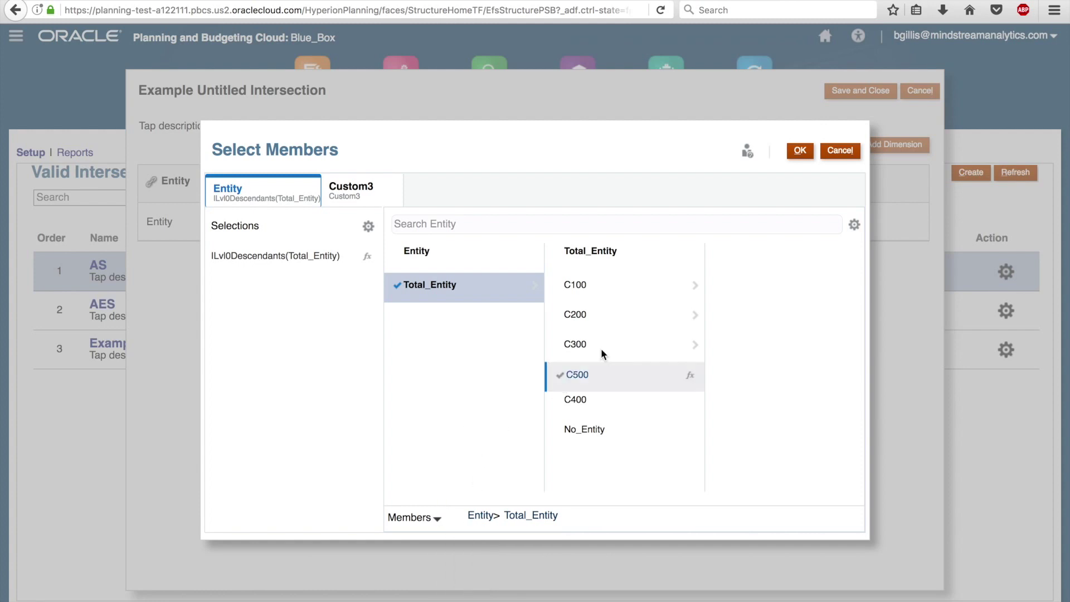
{"action": "left_click", "coordinate": [809, 152]}
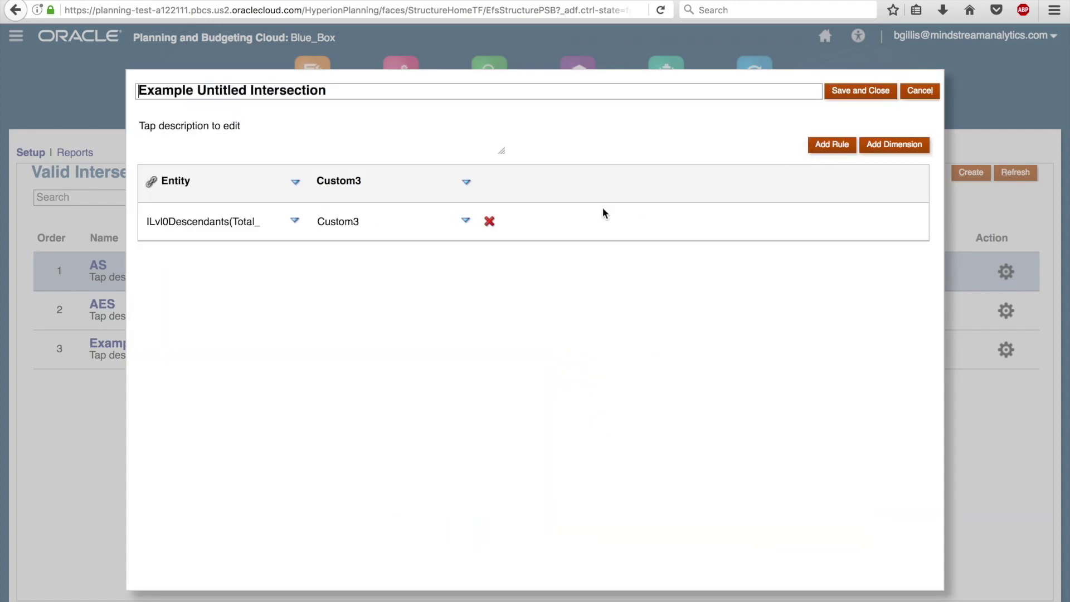
Exclude C100 from the Entity rule, then remove that exclusion again.
{"action": "left_click", "coordinate": [296, 222]}
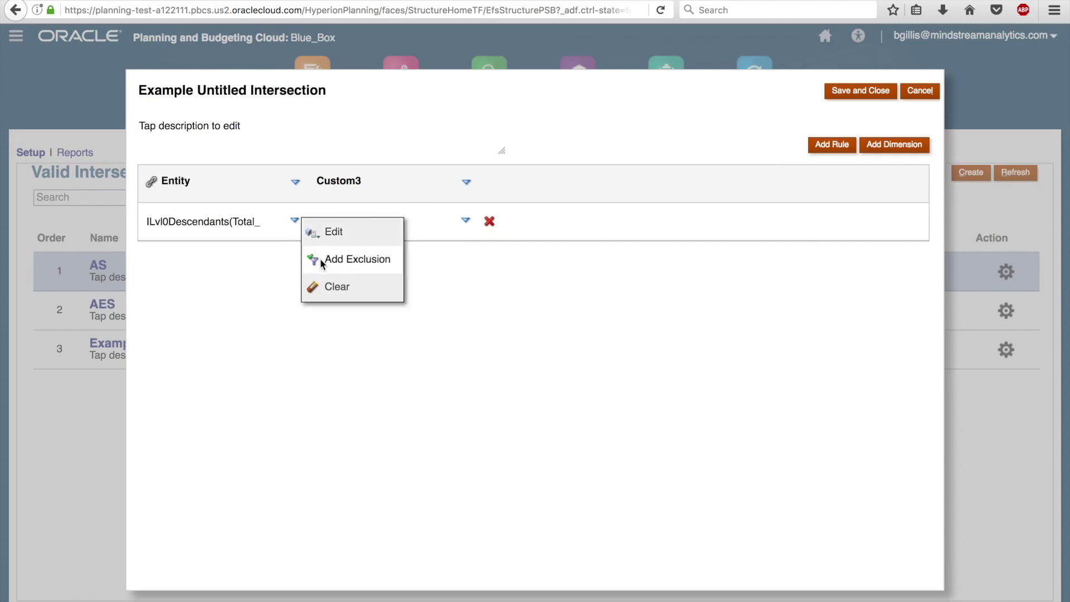
{"action": "left_click", "coordinate": [346, 259]}
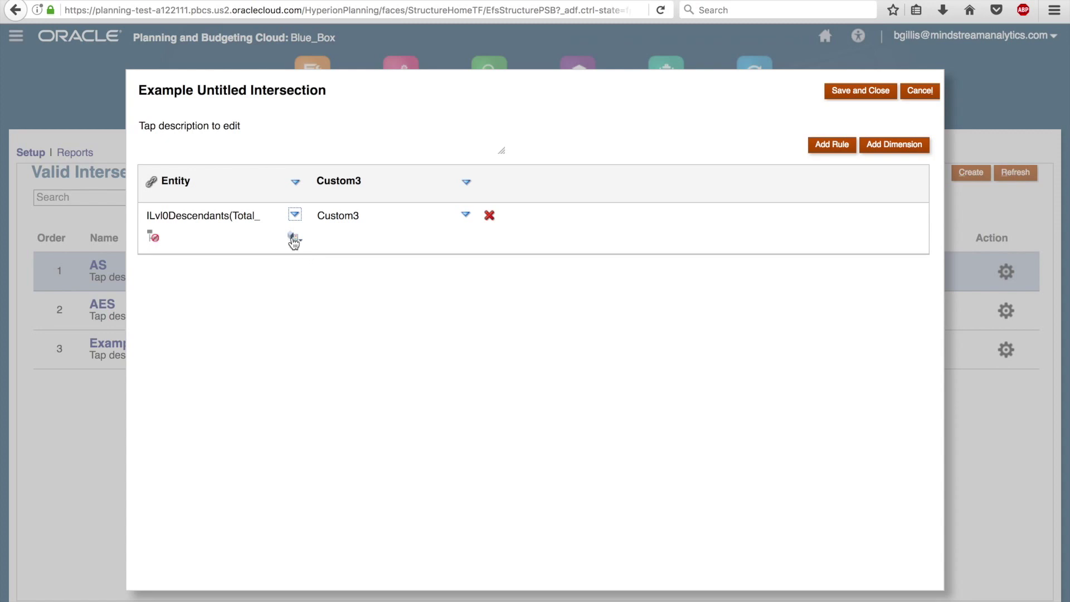
{"action": "left_click", "coordinate": [293, 240]}
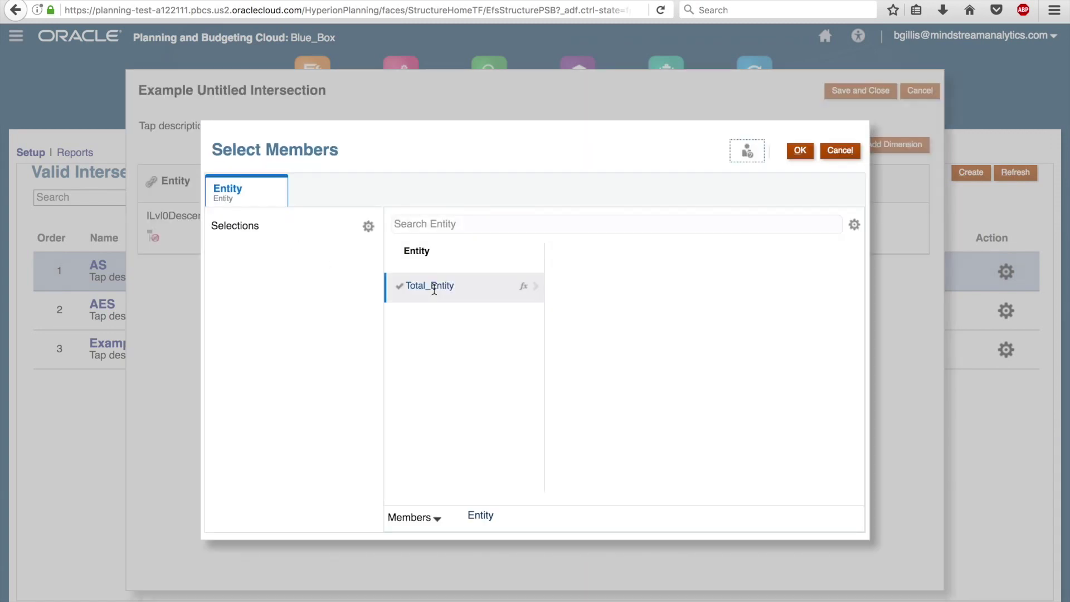
{"action": "left_click", "coordinate": [563, 286]}
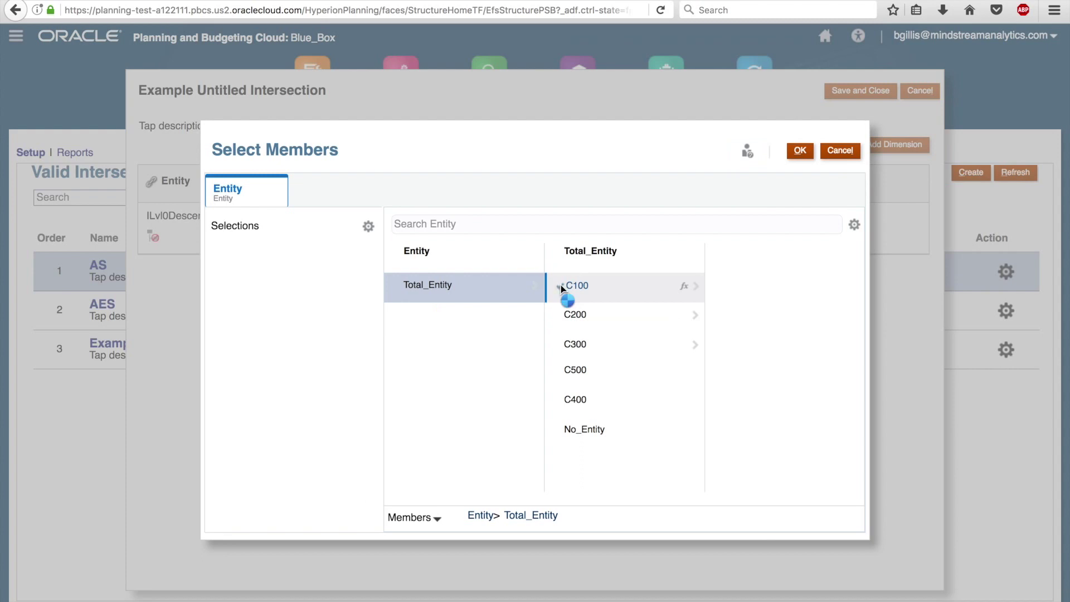
{"action": "left_click", "coordinate": [797, 151]}
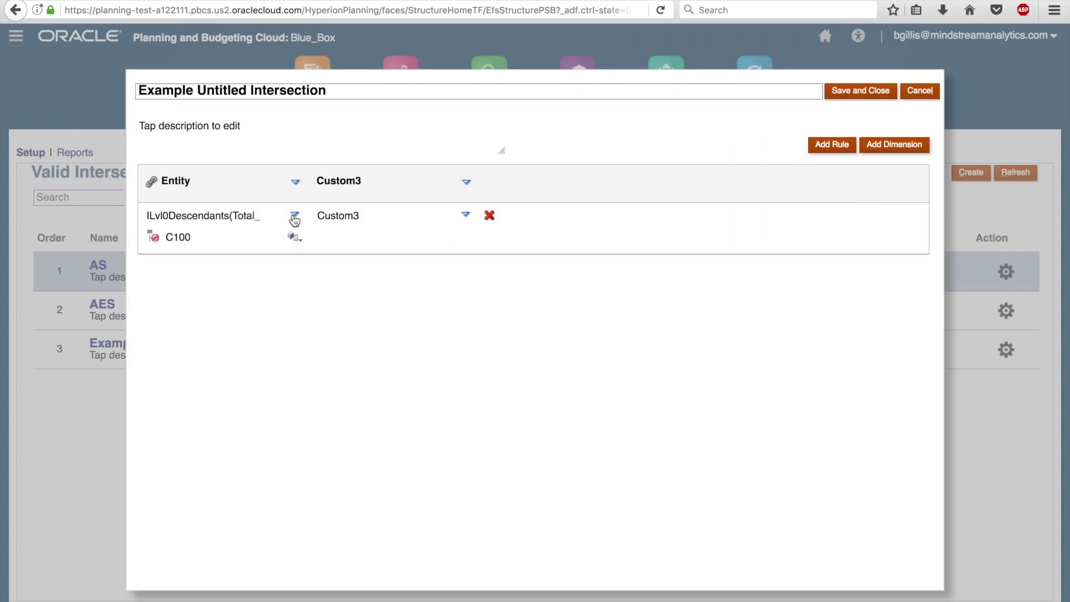
{"action": "left_click", "coordinate": [294, 216]}
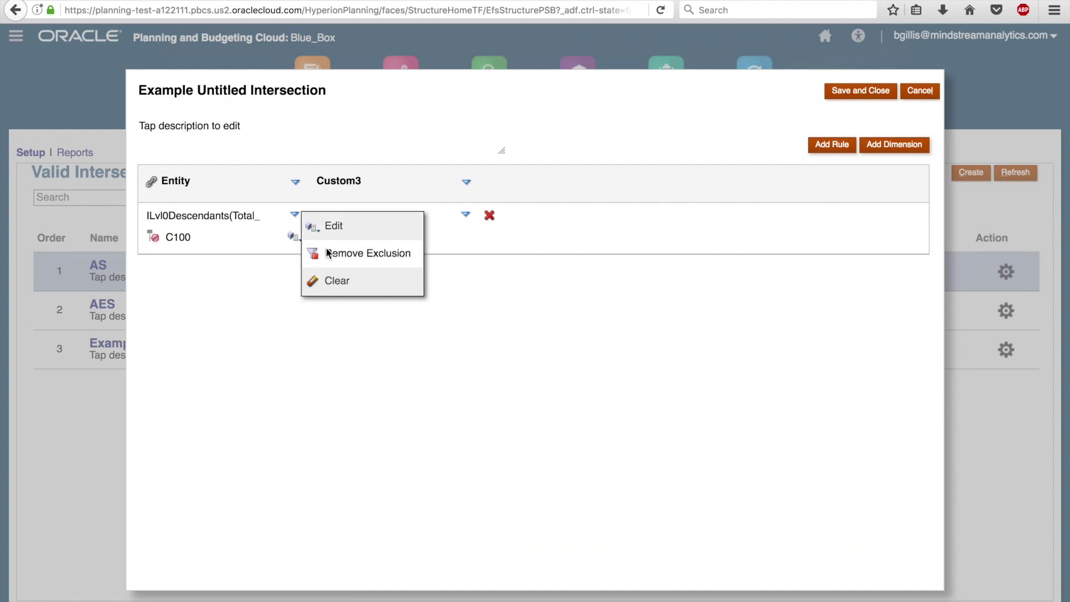
{"action": "left_click", "coordinate": [326, 254]}
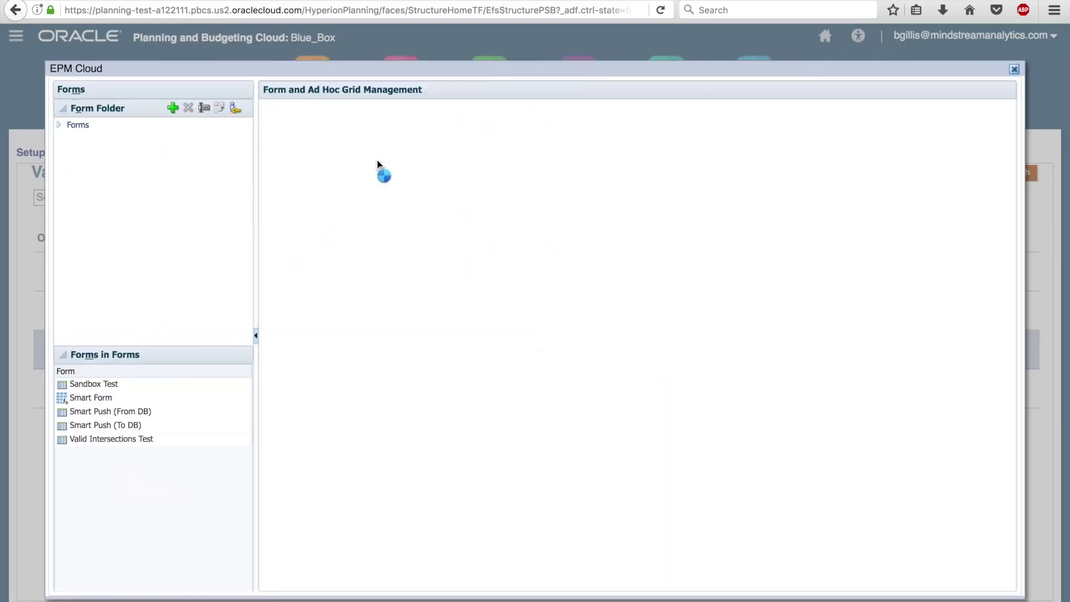
Edit the Valid Intersections Test form and inspect Entity and Custom3 layout properties.
{"action": "left_click", "coordinate": [365, 210]}
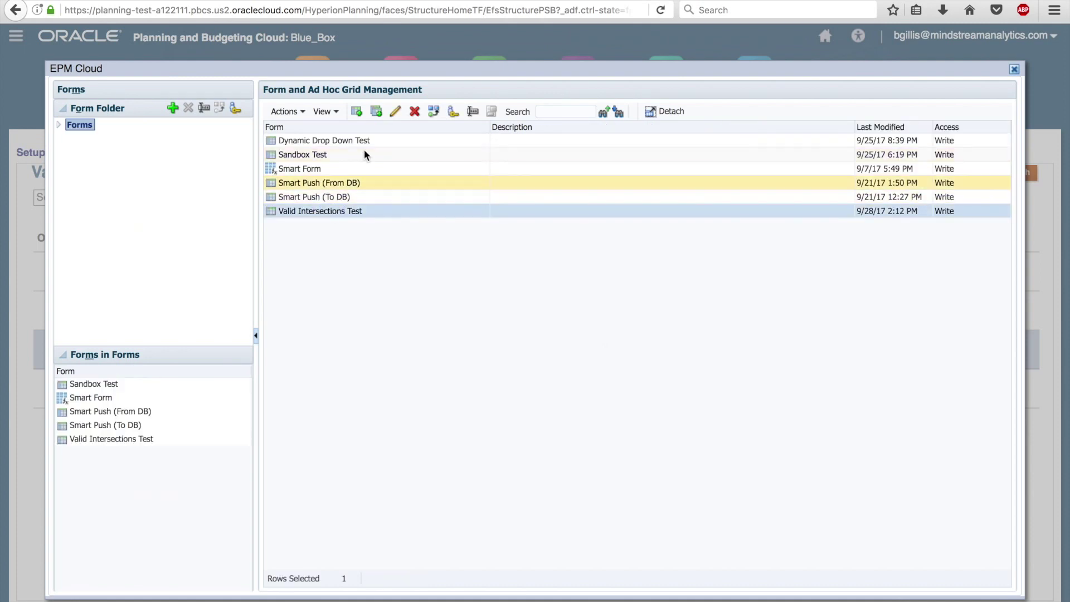
{"action": "left_click", "coordinate": [395, 113]}
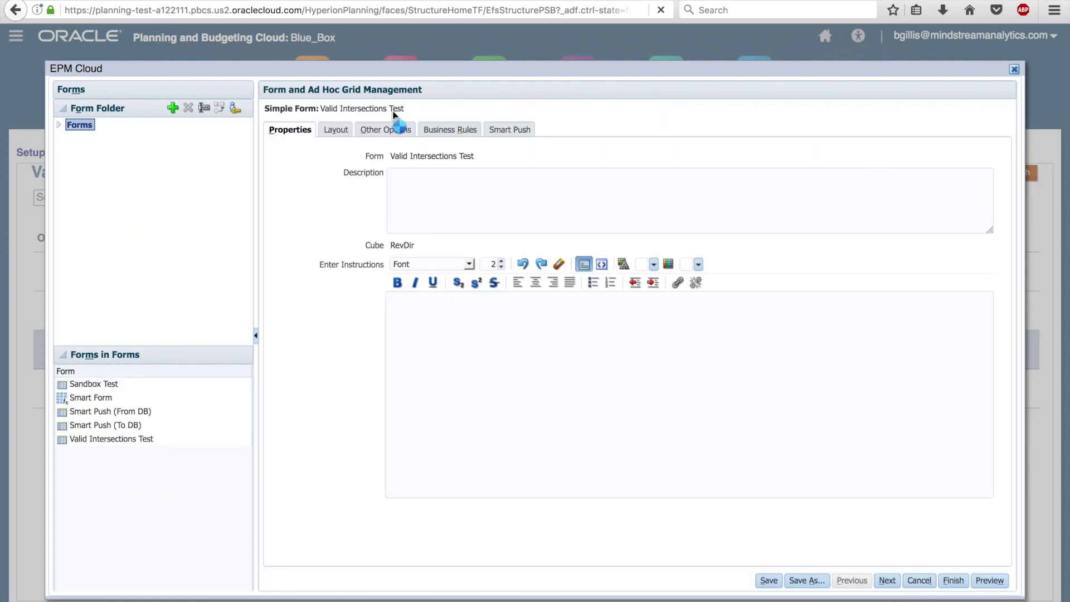
{"action": "left_click", "coordinate": [336, 129]}
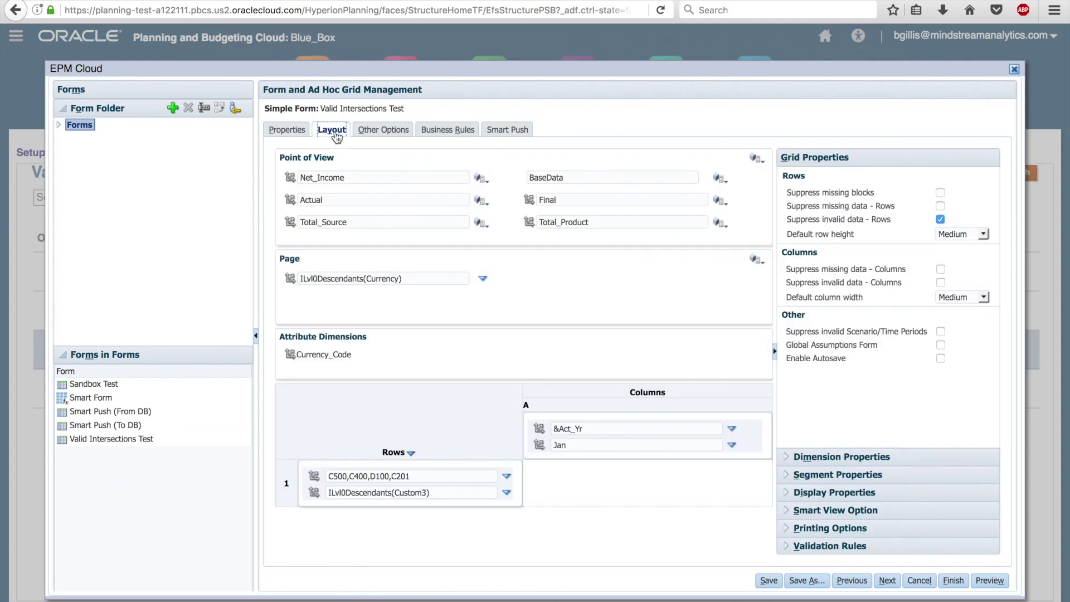
{"action": "left_click", "coordinate": [429, 491]}
{"action": "left_click", "coordinate": [434, 492]}
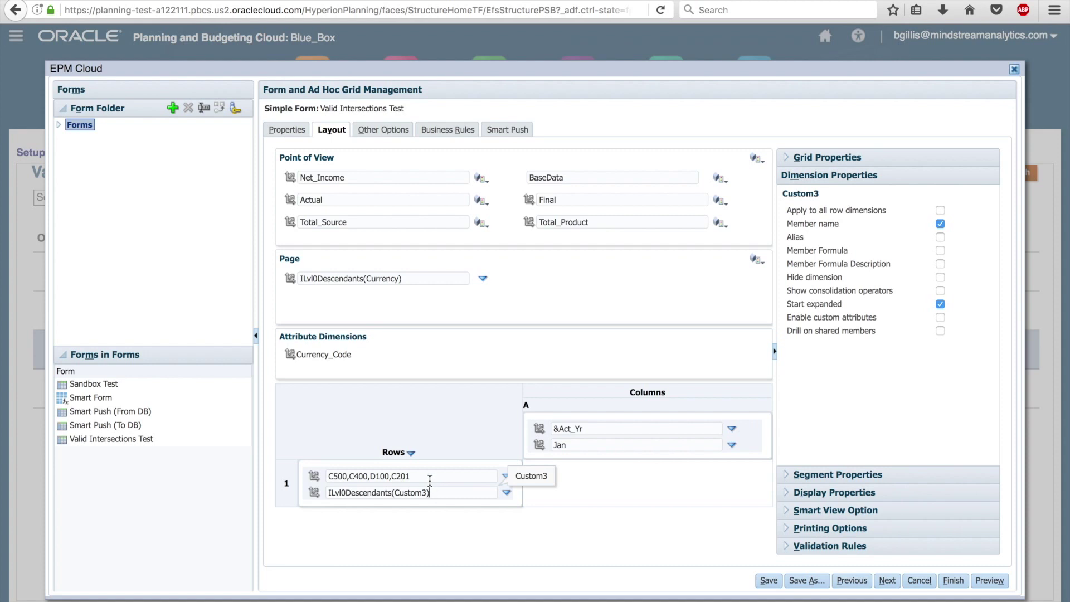
{"action": "left_click", "coordinate": [428, 477]}
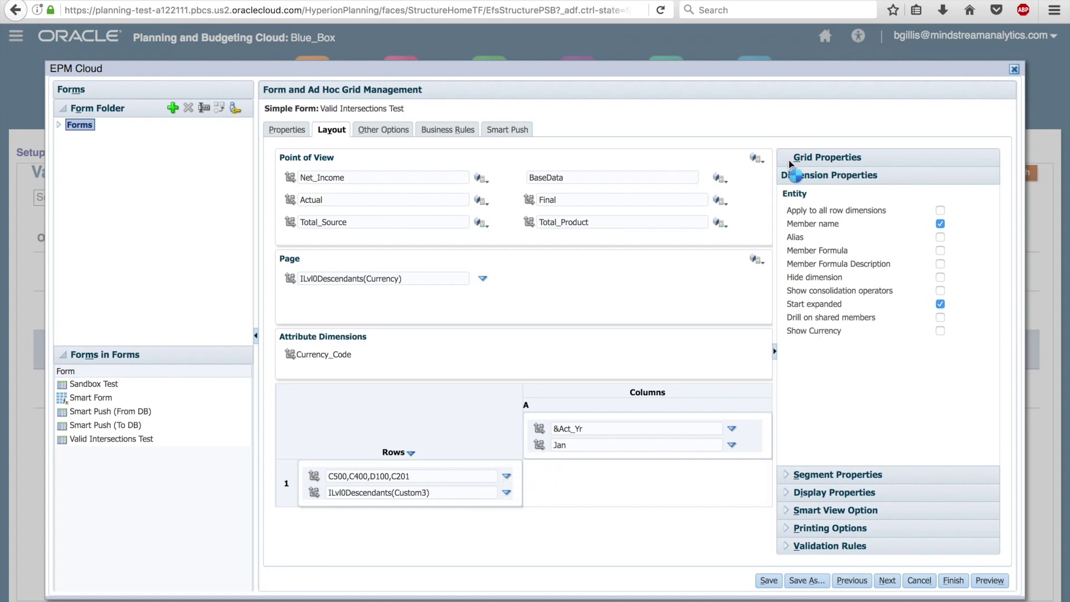
{"action": "left_click", "coordinate": [788, 160]}
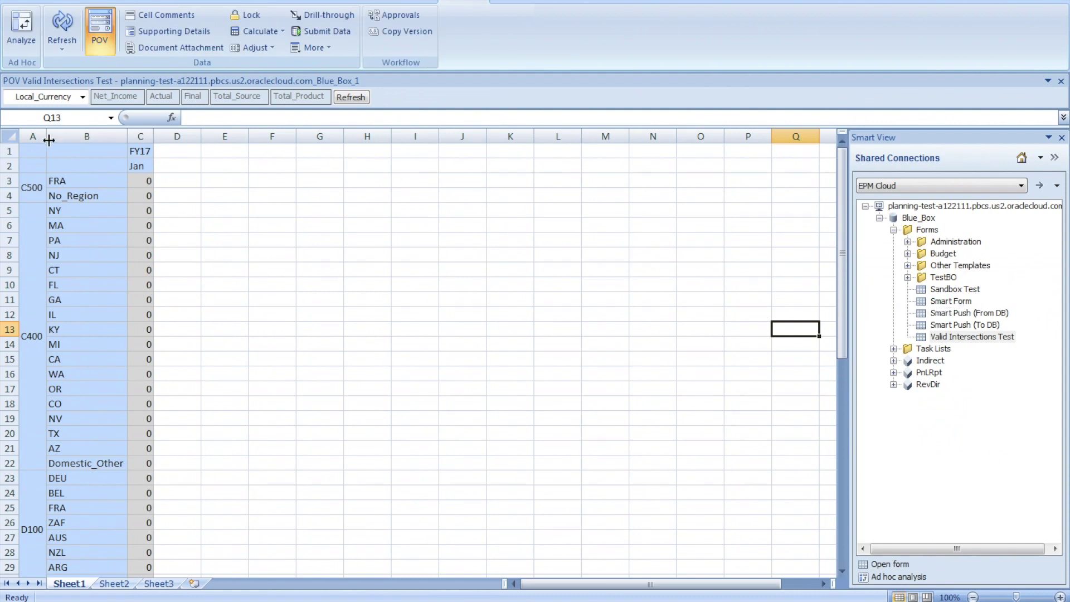
Select cell D8 and scroll through the C500, C400, D100 and C201 region rows.
{"action": "left_click", "coordinate": [194, 256]}
{"action": "scroll", "coordinate": [194, 256], "scroll_direction": "down", "scroll_amount": 6}
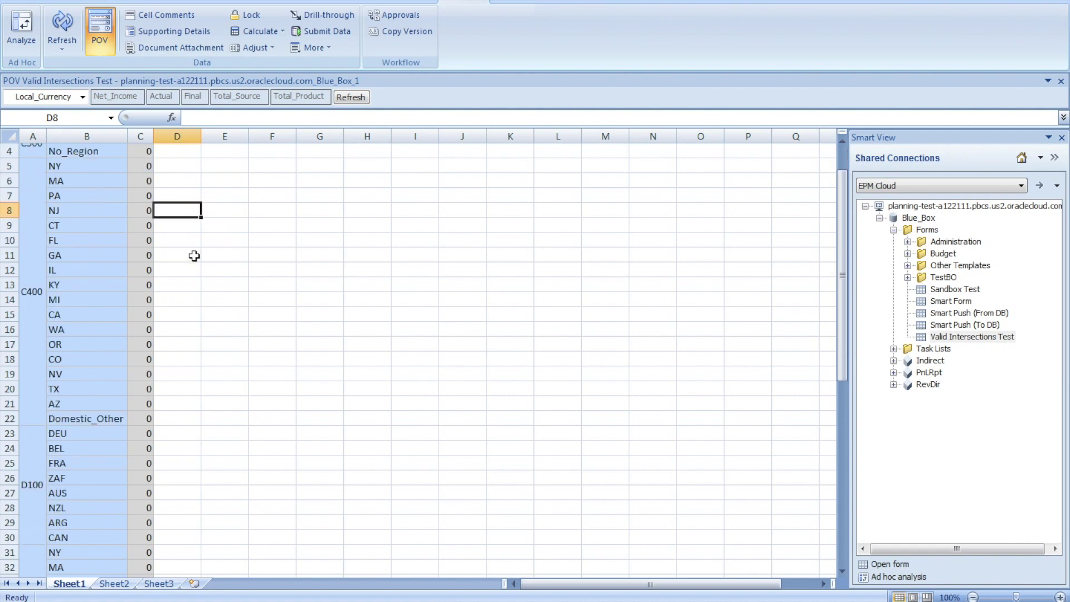
{"action": "scroll", "coordinate": [192, 256], "scroll_direction": "down", "scroll_amount": 2}
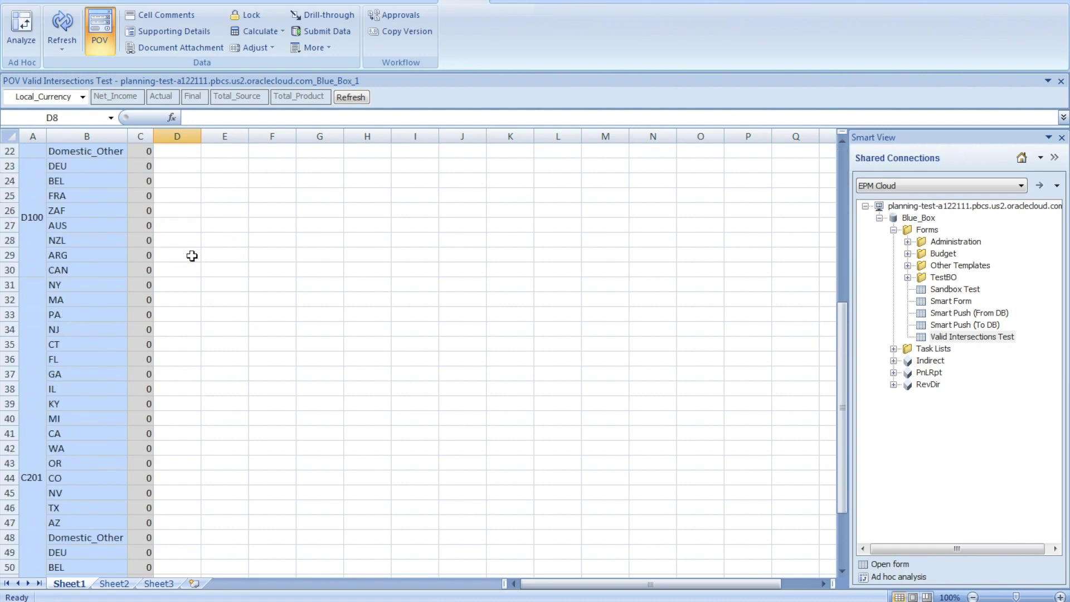
{"action": "scroll", "coordinate": [191, 257], "scroll_direction": "down", "scroll_amount": 4}
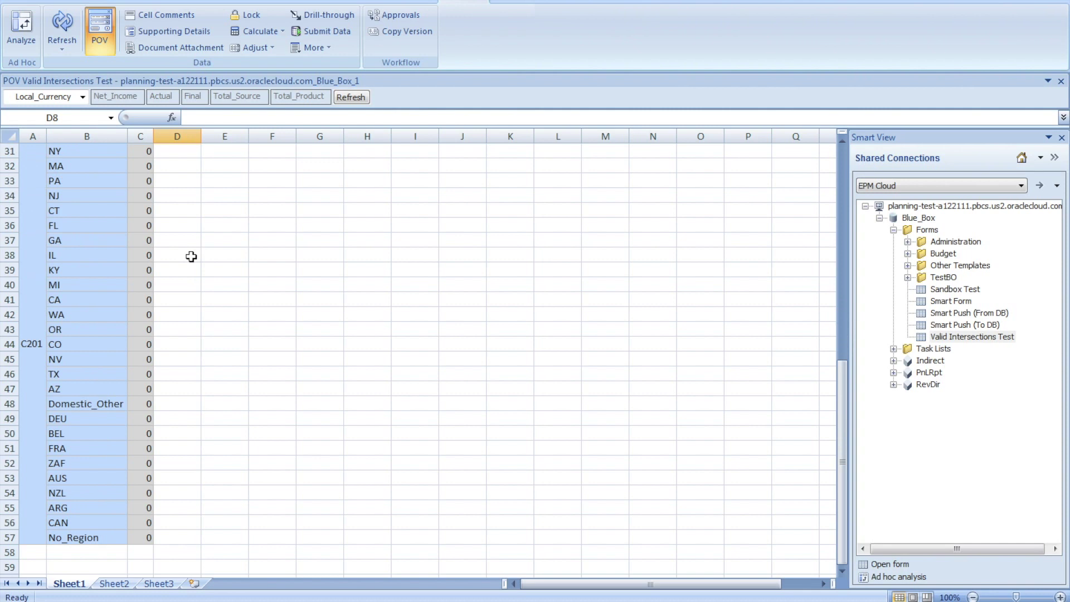
{"action": "scroll", "coordinate": [191, 256], "scroll_direction": "up", "scroll_amount": 12}
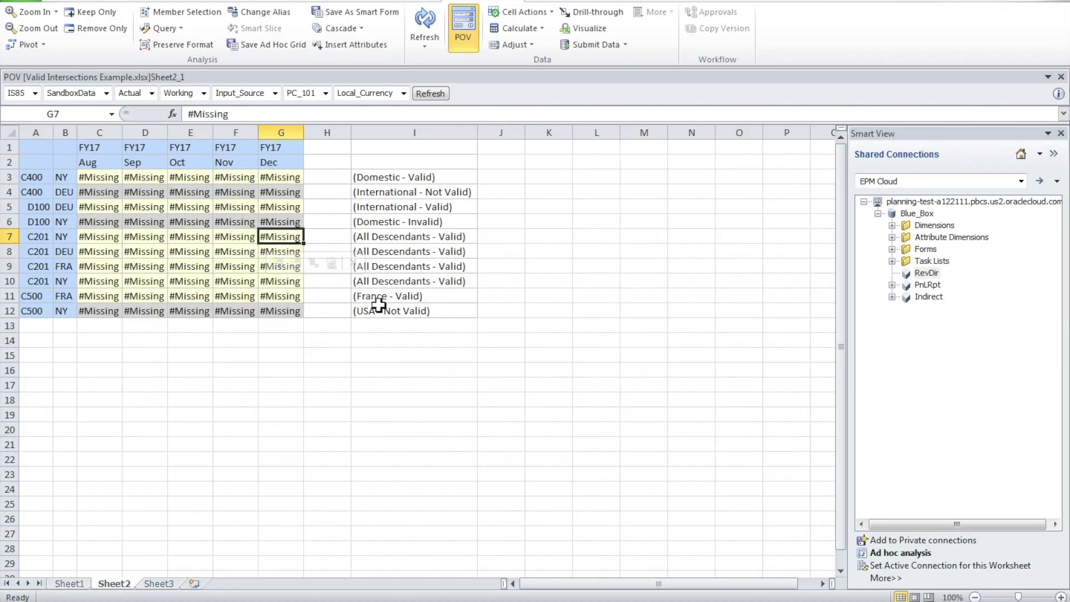
Enter 10, 20, 30 for C400 NY across Aug–Oct in C3:E3.
{"action": "left_click", "coordinate": [103, 177]}
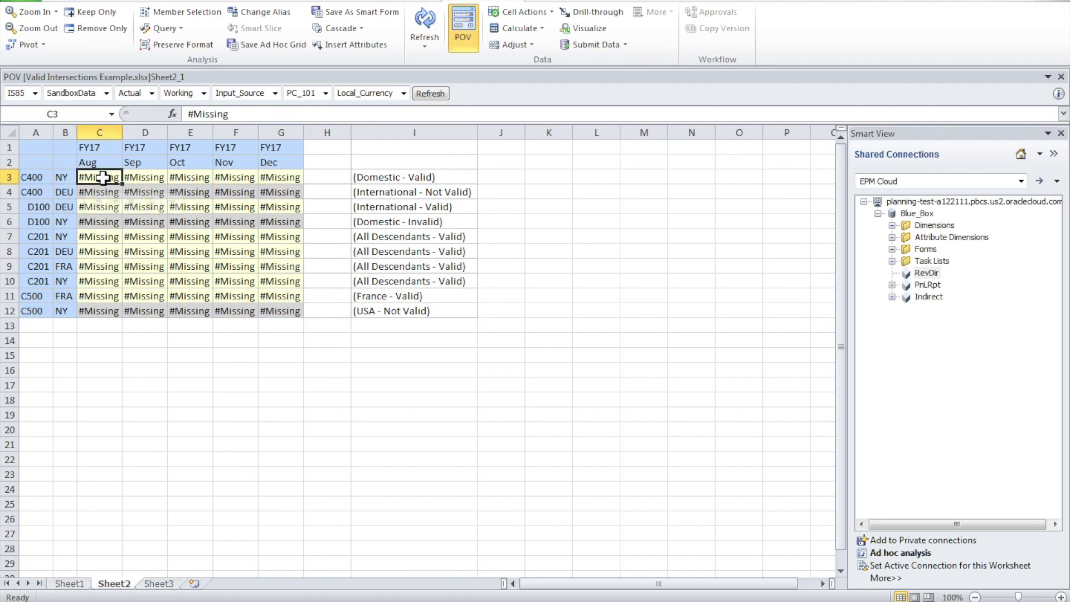
{"action": "type", "text": "10"}
{"action": "key", "text": "Tab"}
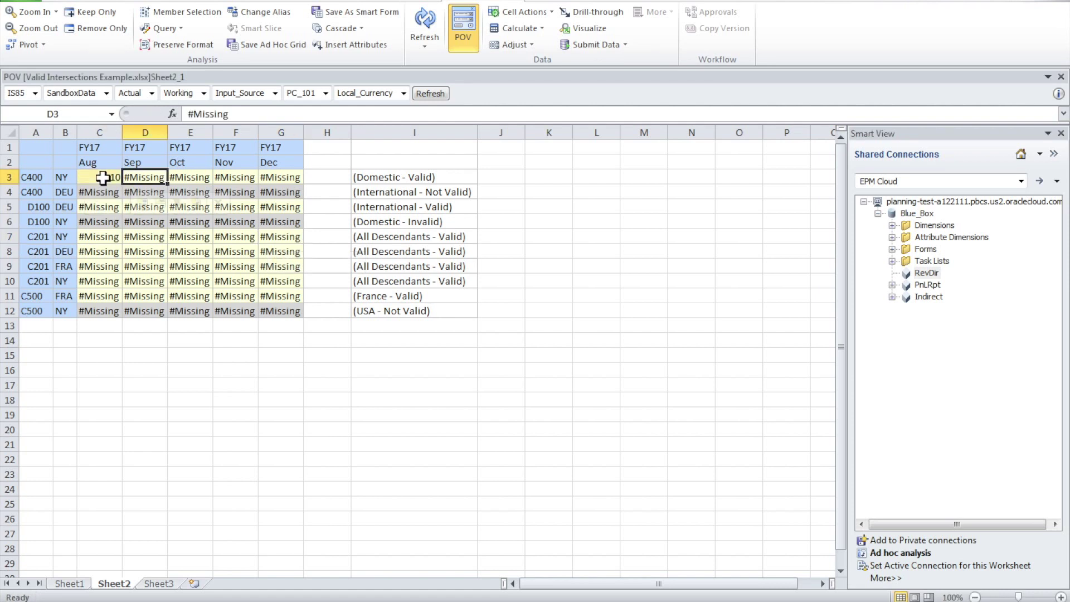
{"action": "type", "text": "20"}
{"action": "key", "text": "Tab"}
{"action": "type", "text": "30"}
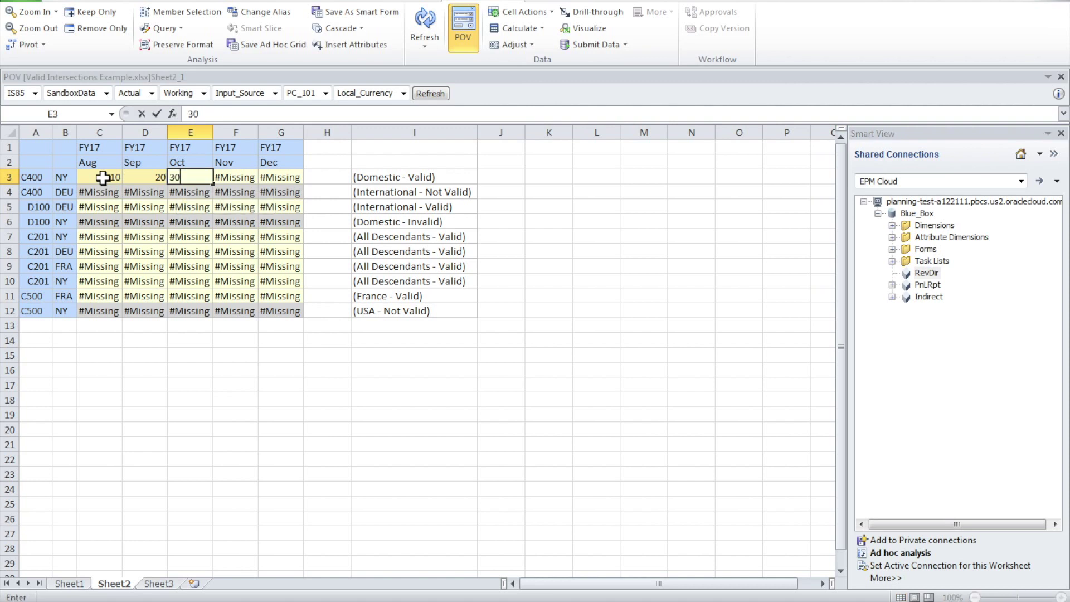
{"action": "key", "text": "Tab"}
Enter 100, 200, 300 for C400 DEU across Aug–Oct in C4:E4.
{"action": "key", "text": "Down"}
{"action": "key", "text": "Left"}
{"action": "key", "text": "Left"}
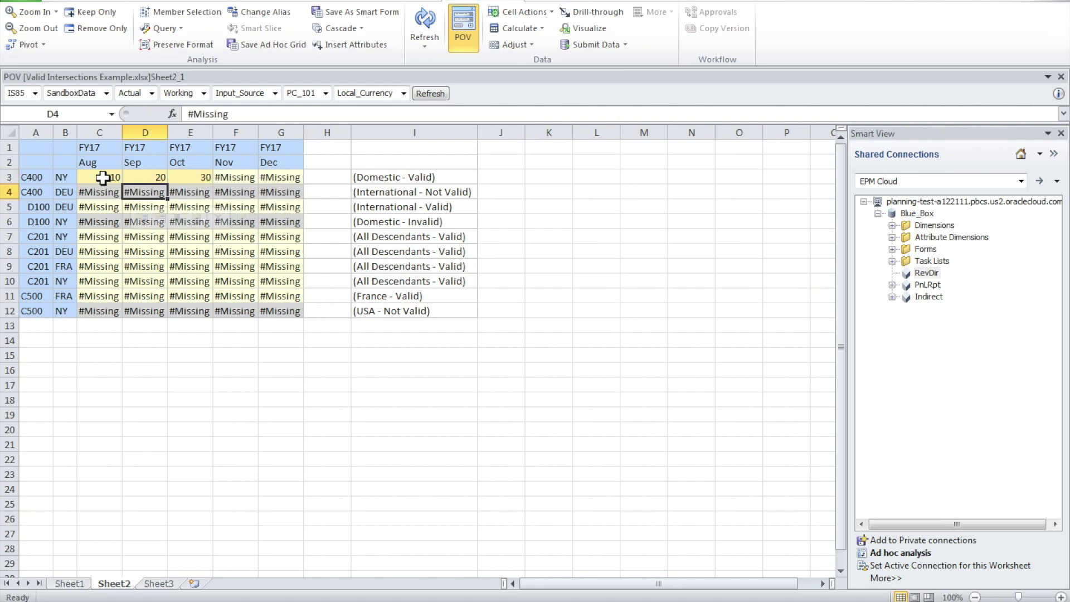
{"action": "key", "text": "Left"}
{"action": "type", "text": "100"}
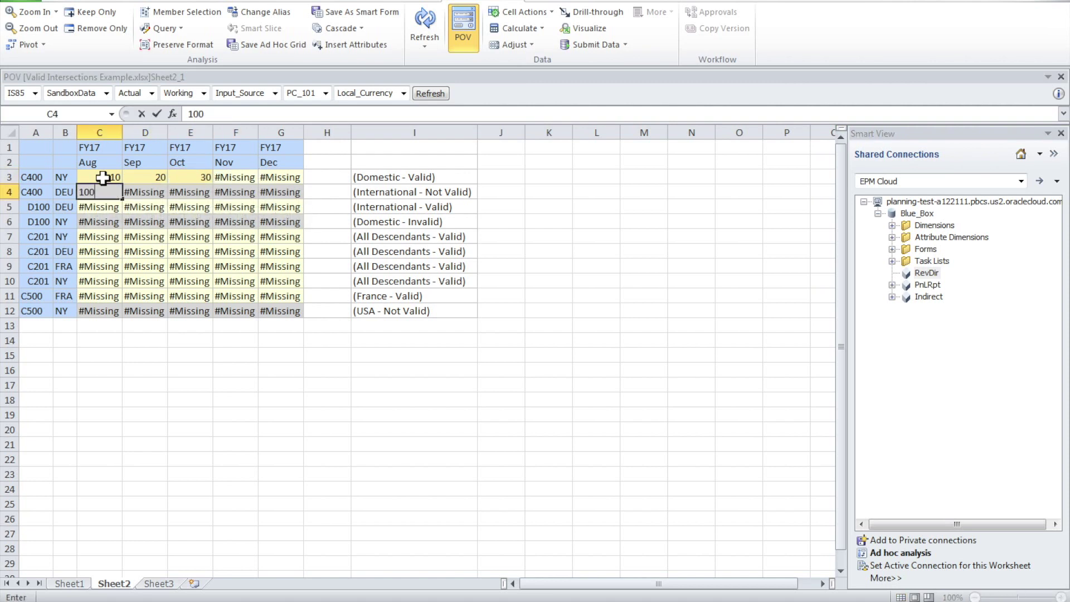
{"action": "key", "text": "Tab"}
{"action": "type", "text": "200"}
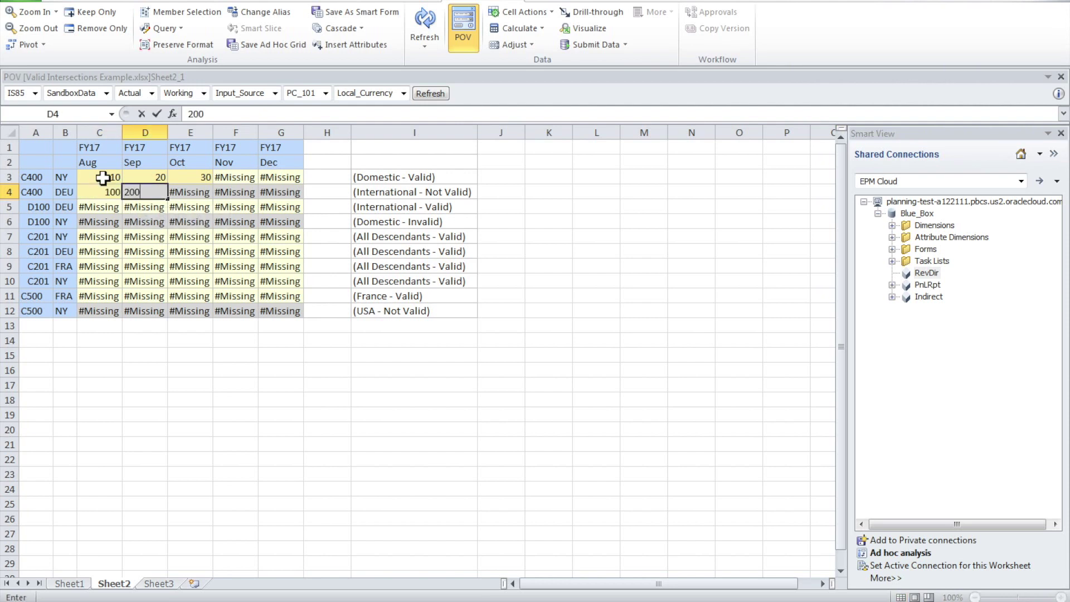
{"action": "key", "text": "Tab"}
{"action": "type", "text": "300"}
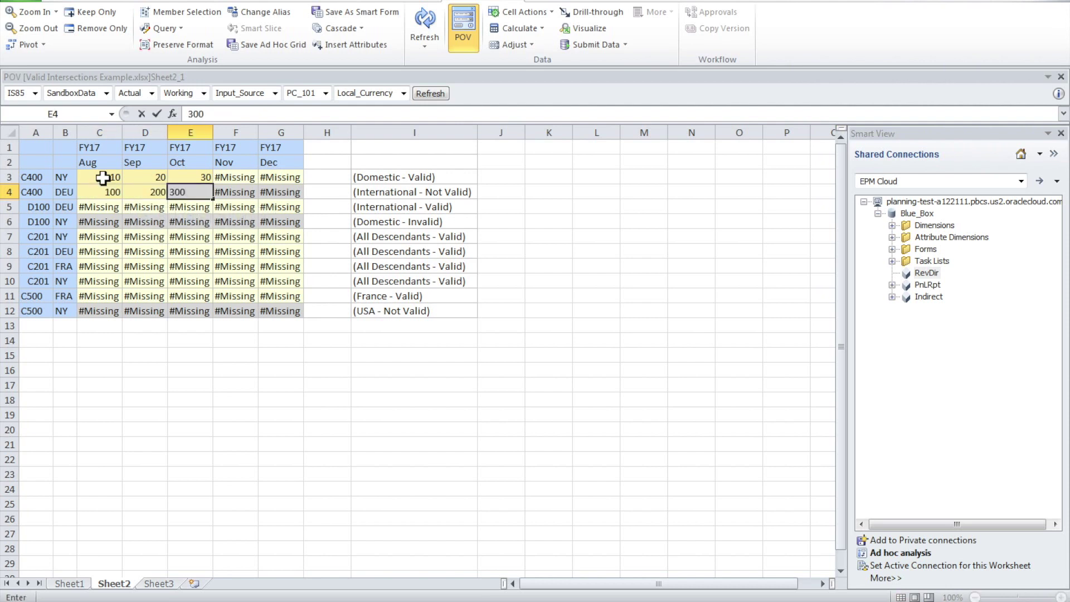
{"action": "key", "text": "Tab"}
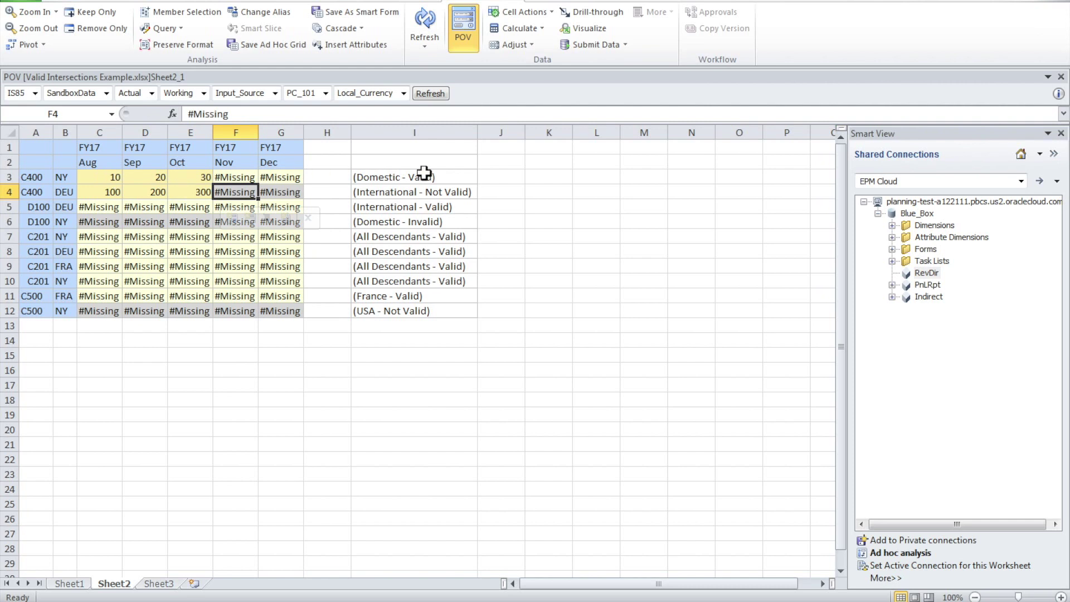